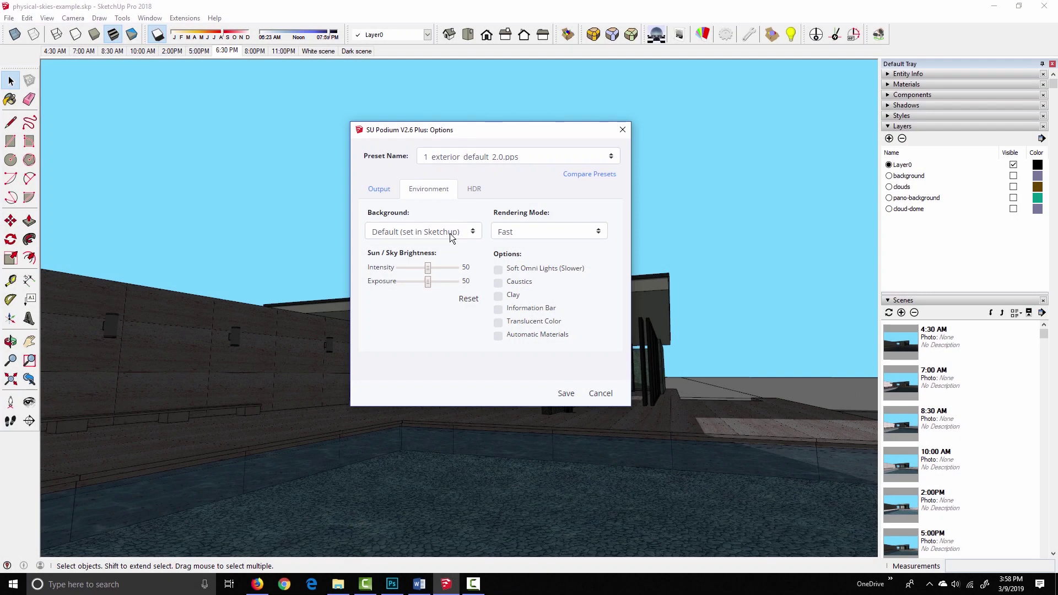
Step: Keep the default background sky and orbit up to a high aerial view of the pavilion
{"action": "left_click", "coordinate": [452, 232]}
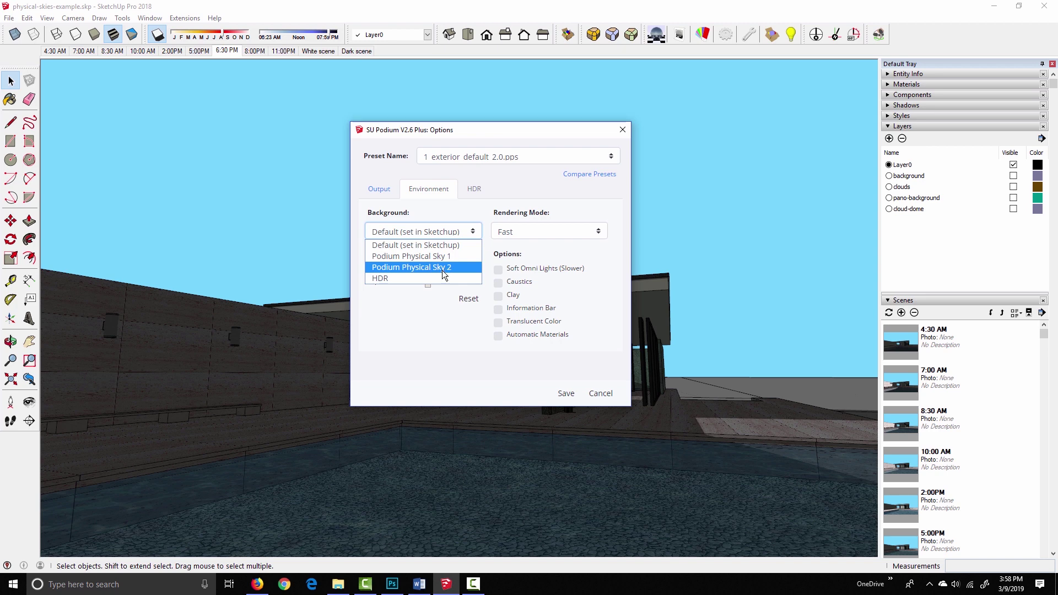
{"action": "left_click", "coordinate": [436, 308]}
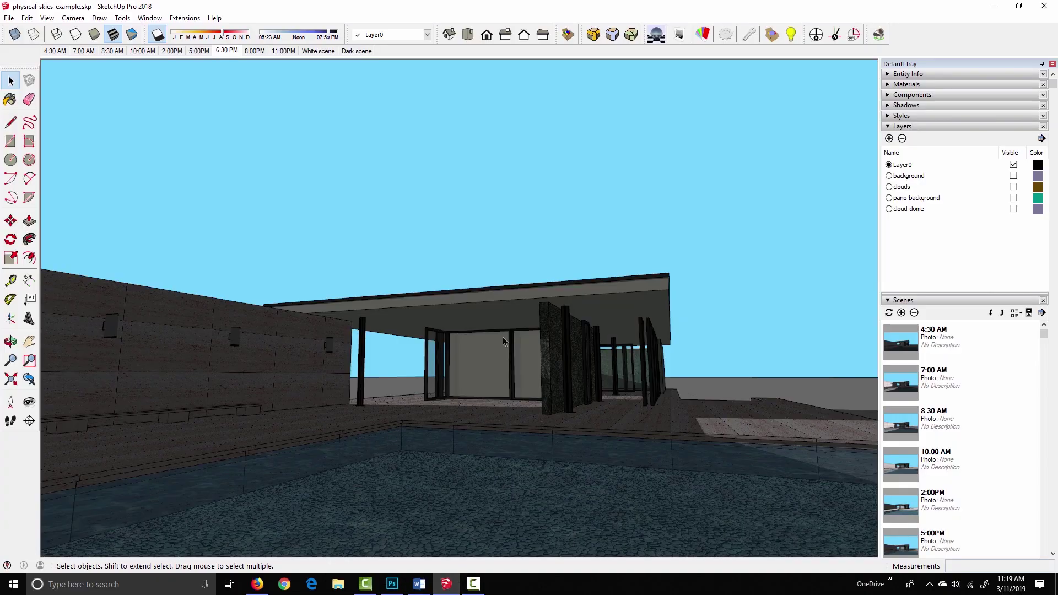
{"action": "middle_click_drag", "start_coordinate": [598, 215], "coordinate": [267, 354]}
Step: Enlarge the aerial view, then check that the Podium Environment background is Physical Sky 1
{"action": "scroll", "coordinate": [283, 355], "scroll_direction": "down", "scroll_amount": 8}
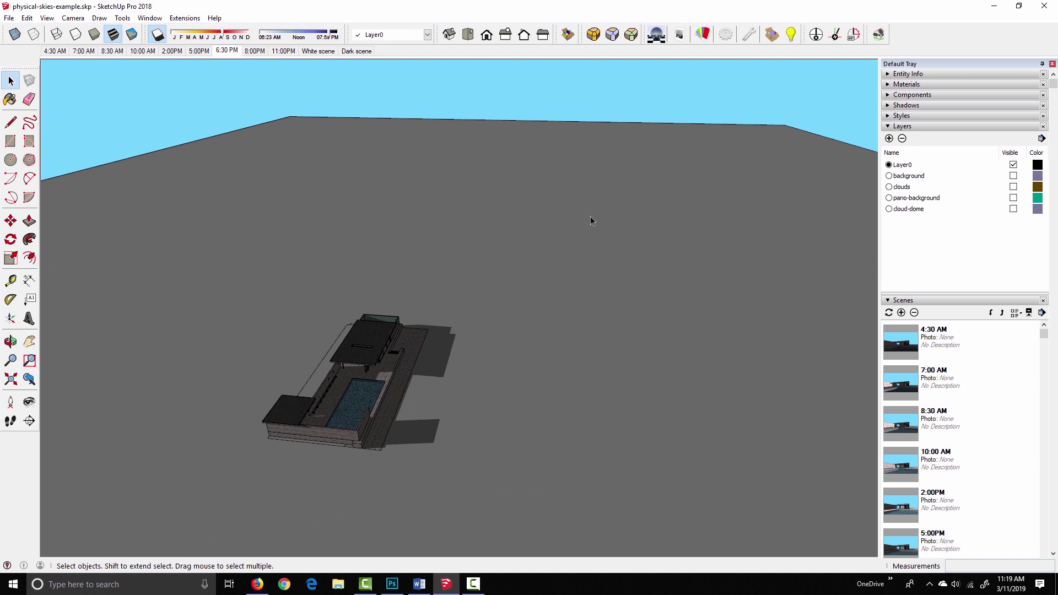
{"action": "middle_click_drag", "start_coordinate": [590, 216], "coordinate": [508, 347]}
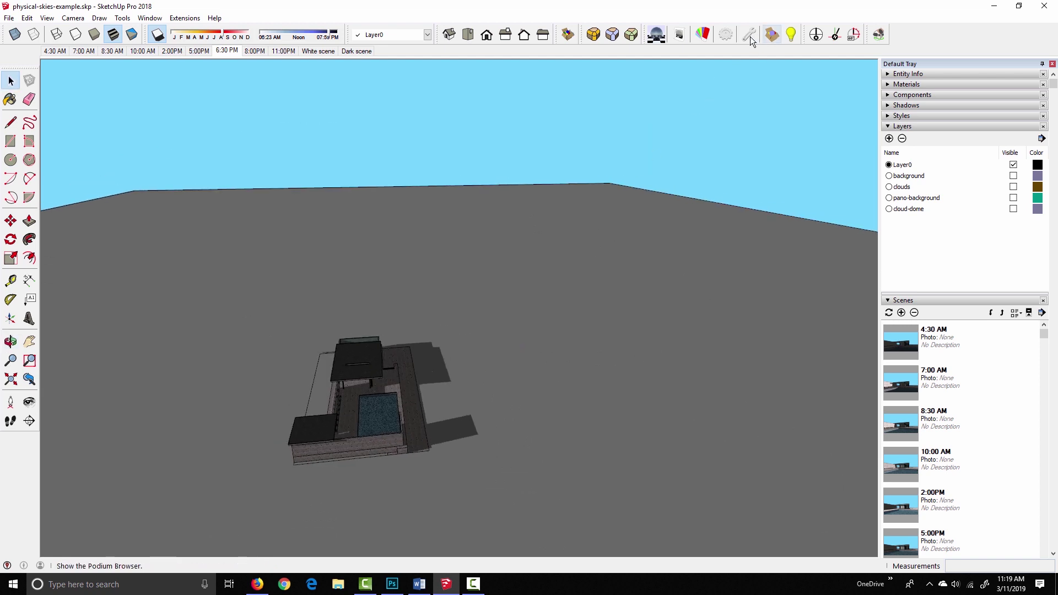
{"action": "left_click", "coordinate": [729, 35]}
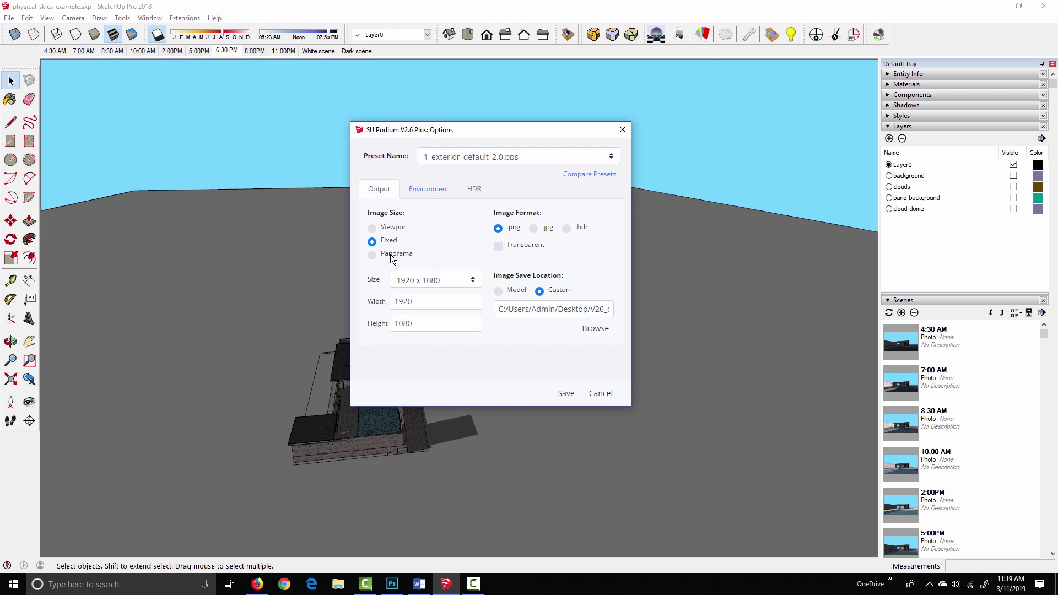
{"action": "left_click", "coordinate": [419, 190]}
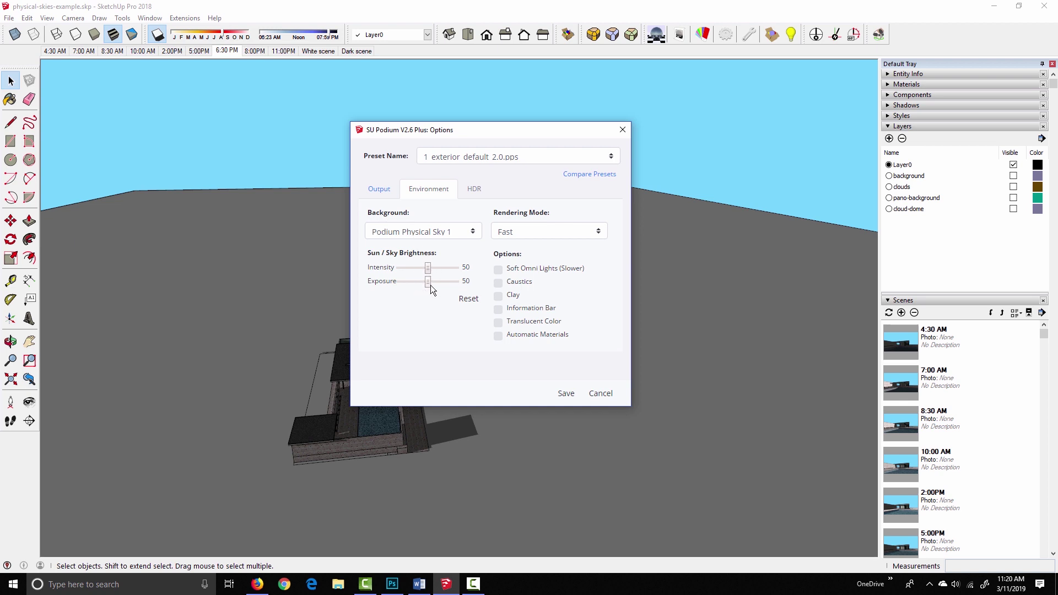
{"action": "left_click", "coordinate": [620, 130]}
Step: Return to the Photoshop comparison and hide the 7:00 AM, 8:30 AM and 10:00 AM groups
{"action": "left_click", "coordinate": [391, 585]}
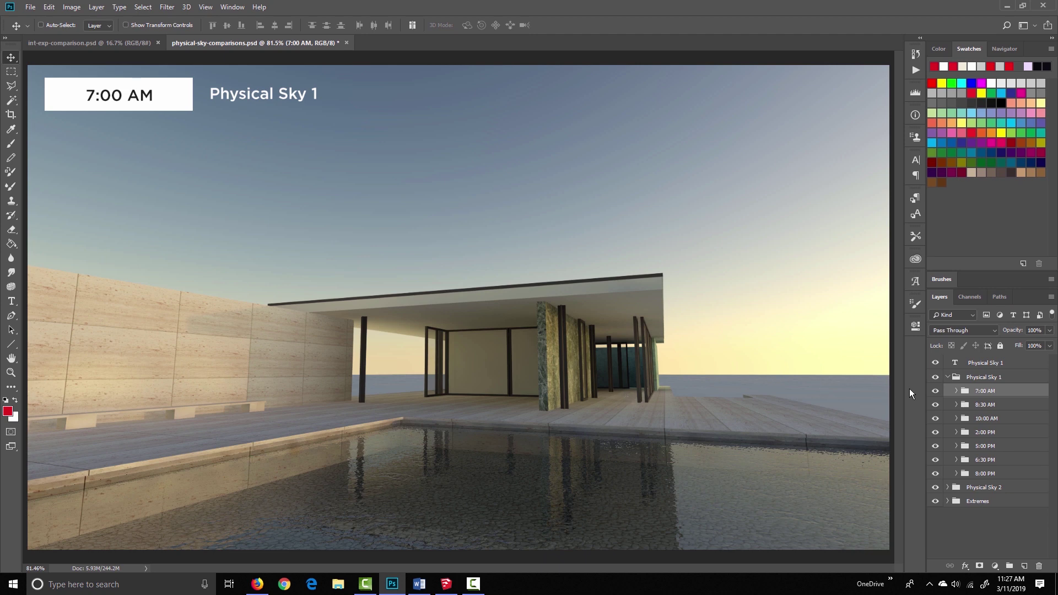
{"action": "left_click", "coordinate": [936, 391]}
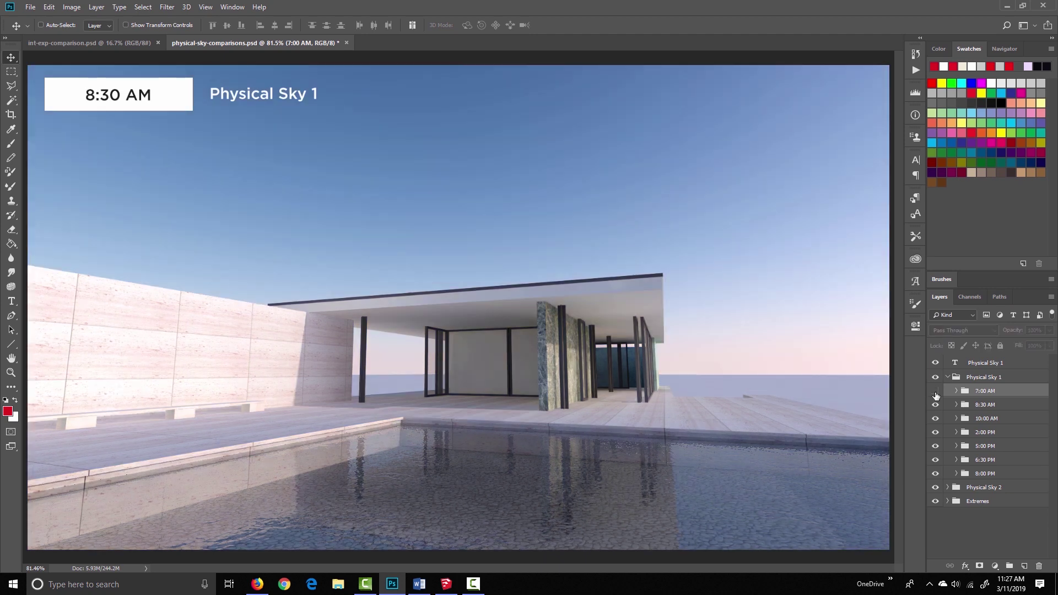
{"action": "left_click", "coordinate": [936, 405]}
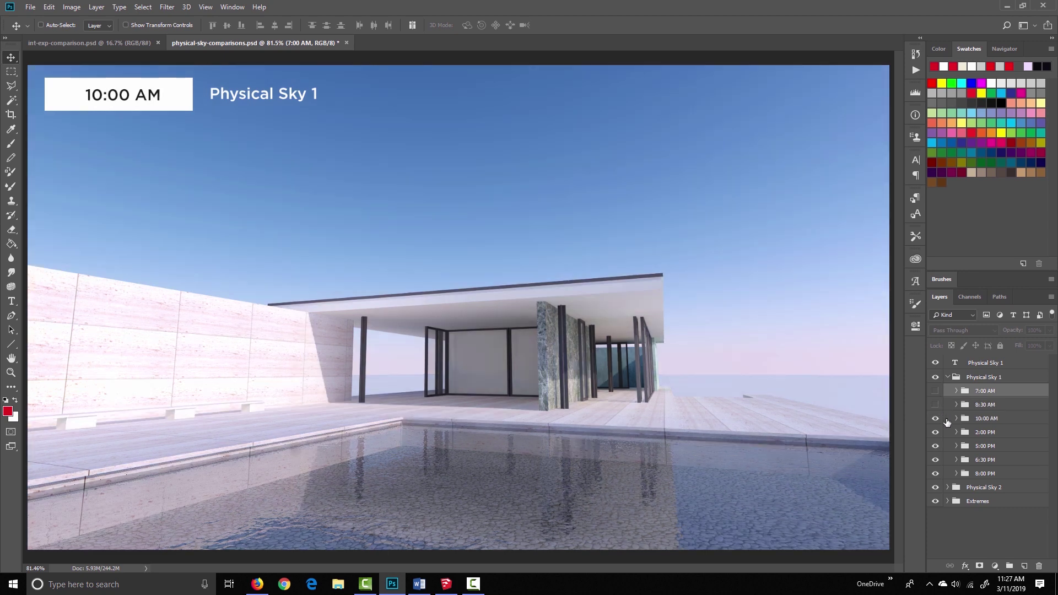
{"action": "left_click", "coordinate": [937, 419]}
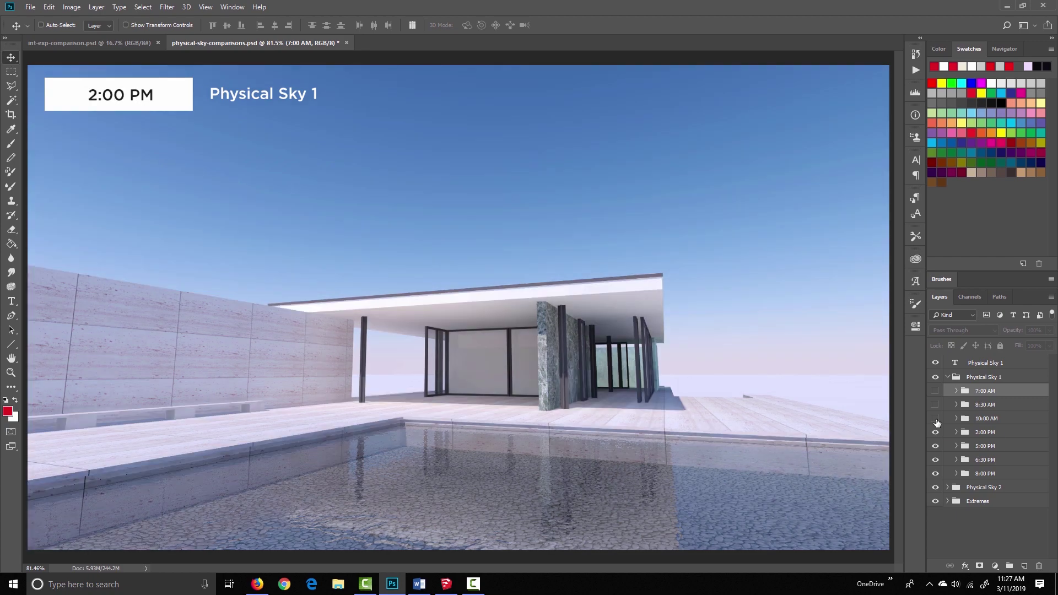
Step: Recheck 10:00 AM, then hide the 2:00 PM, 5:00 PM and 6:30 PM groups to reveal 8:00 PM
{"action": "left_click", "coordinate": [937, 419]}
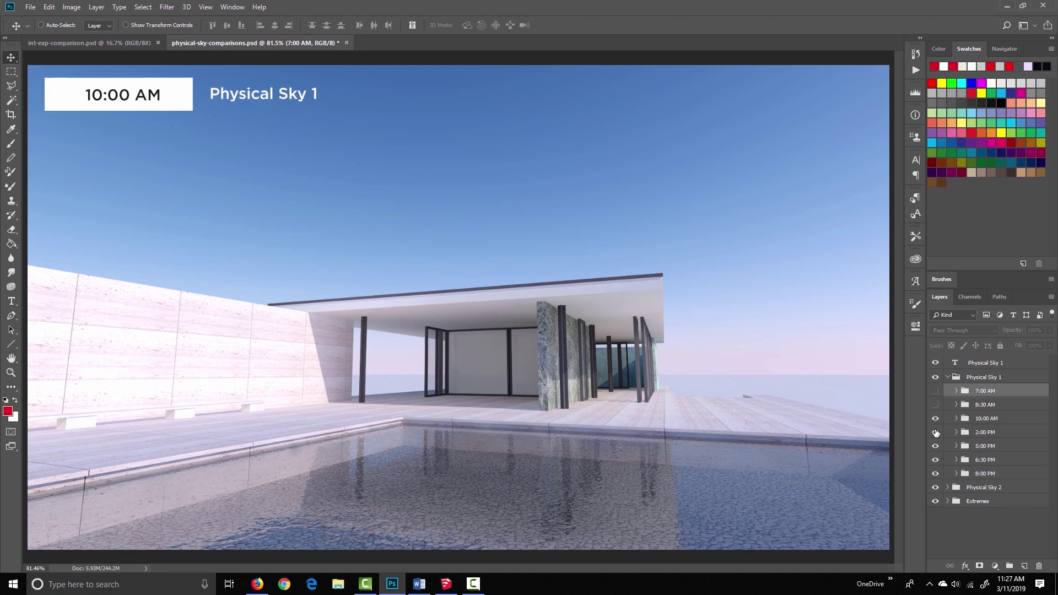
{"action": "left_click", "coordinate": [936, 419]}
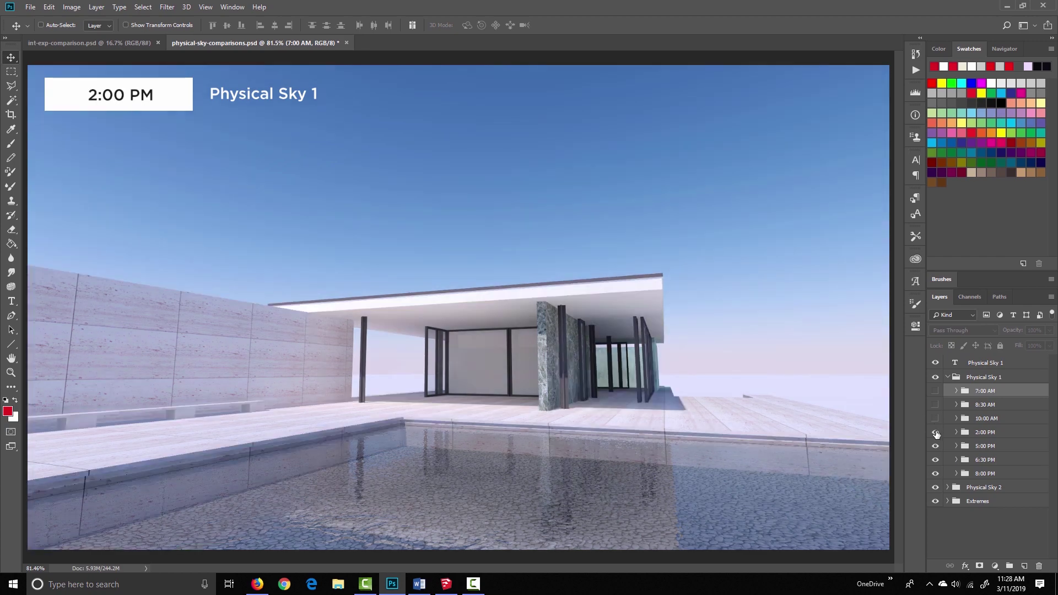
{"action": "left_click", "coordinate": [937, 433]}
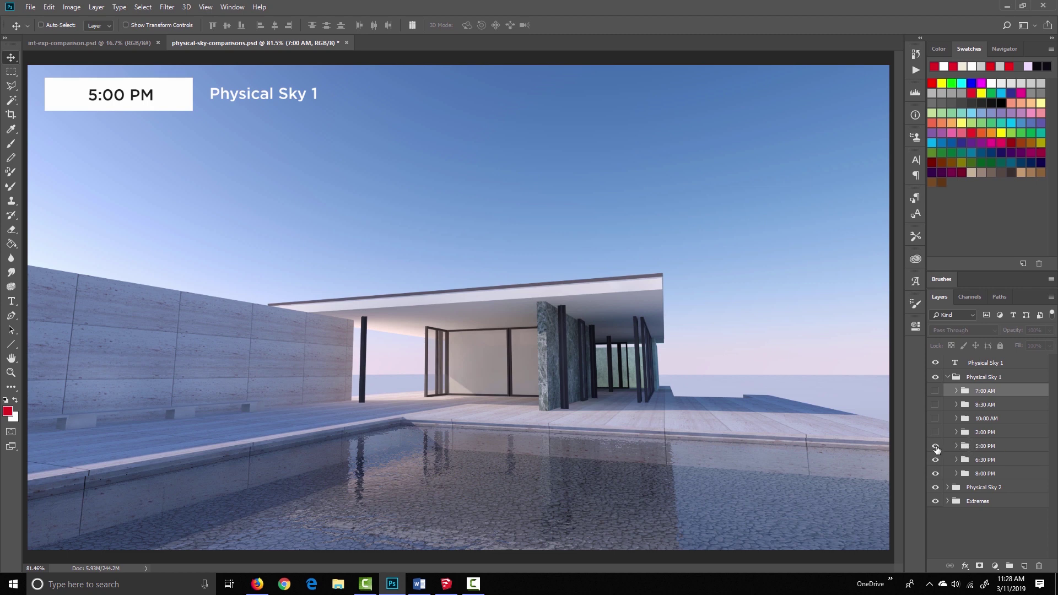
{"action": "left_click", "coordinate": [936, 446]}
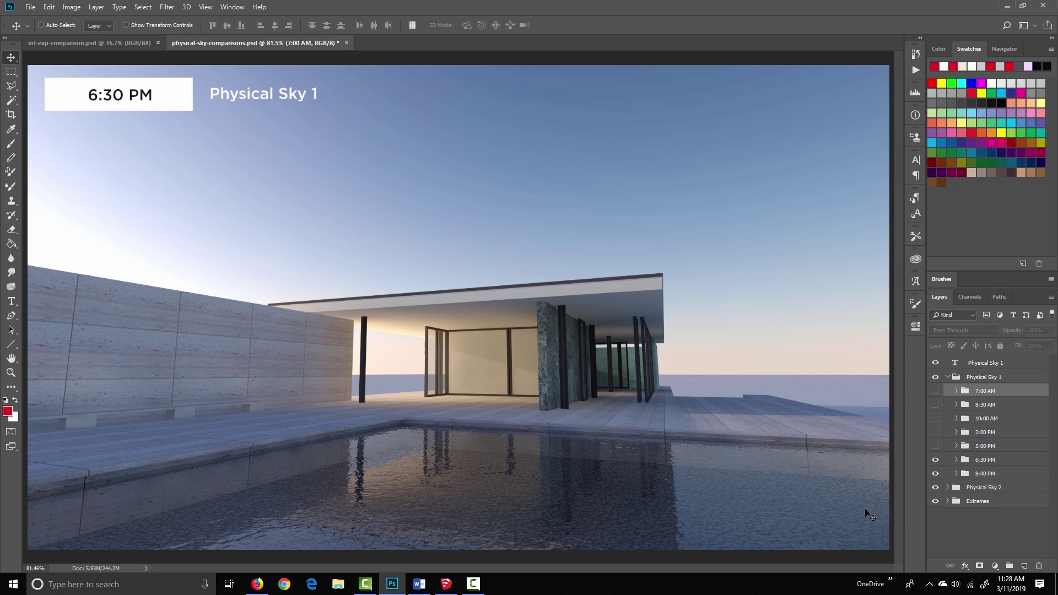
{"action": "left_click", "coordinate": [936, 460]}
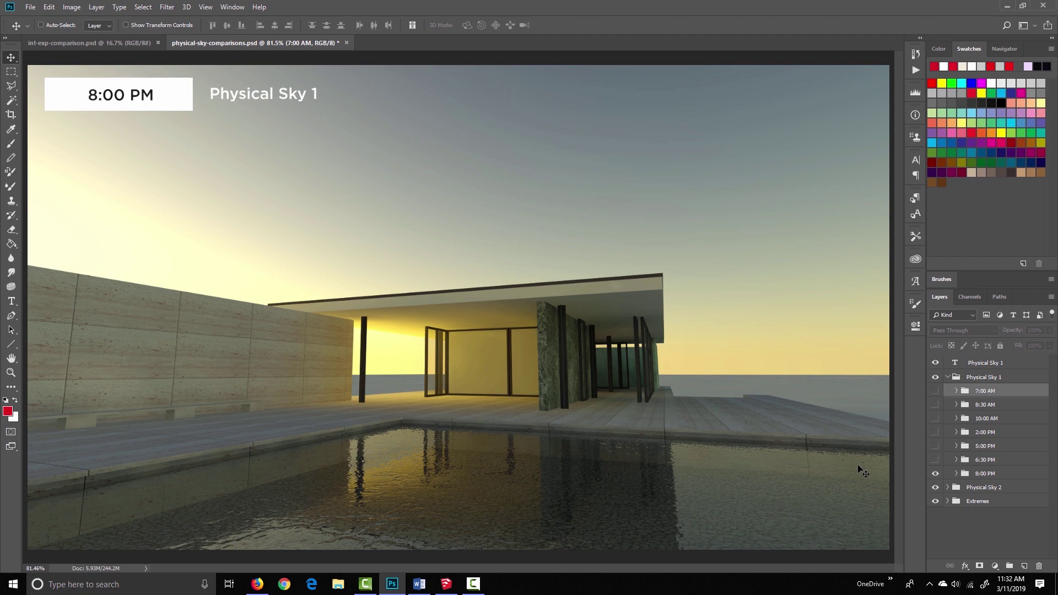
Step: Turn the 8:00 PM back through 7:00 AM Physical Sky 1 groups visible again
{"action": "left_click", "coordinate": [934, 473]}
{"action": "left_click", "coordinate": [935, 460]}
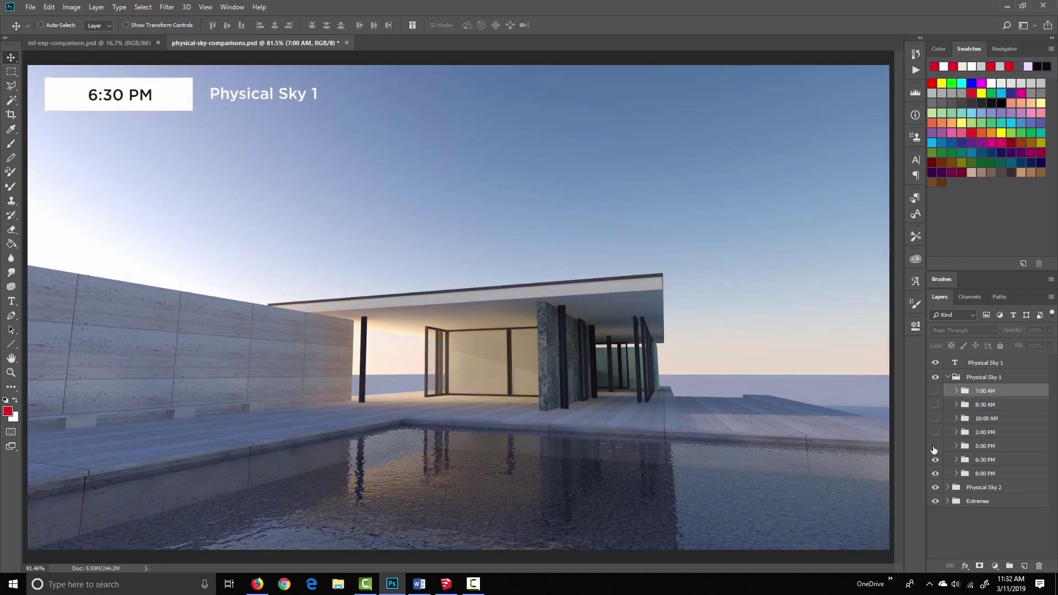
{"action": "left_click", "coordinate": [935, 447]}
{"action": "left_click", "coordinate": [935, 433]}
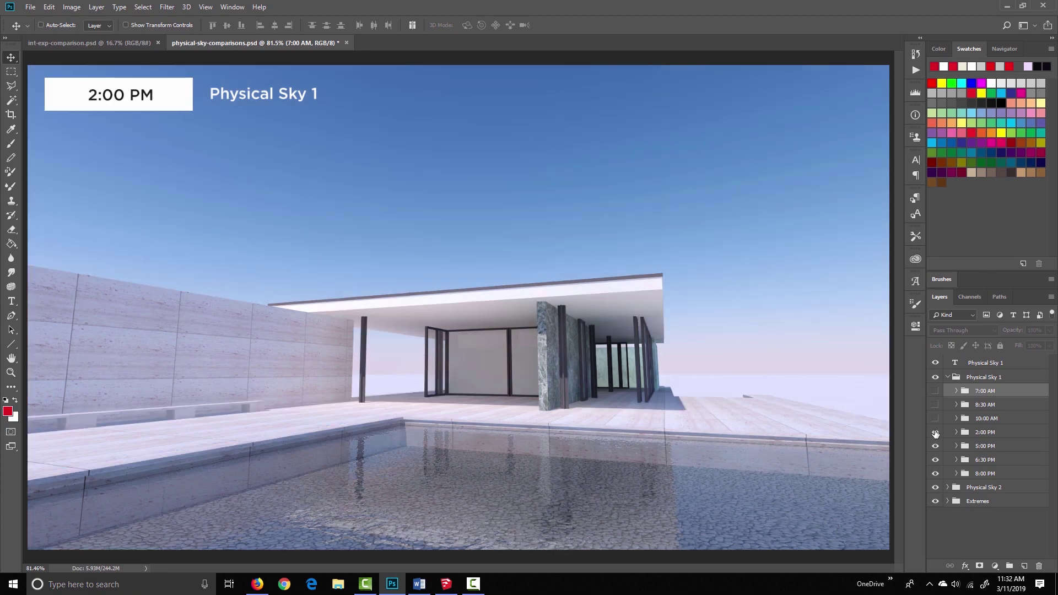
{"action": "left_click", "coordinate": [936, 419]}
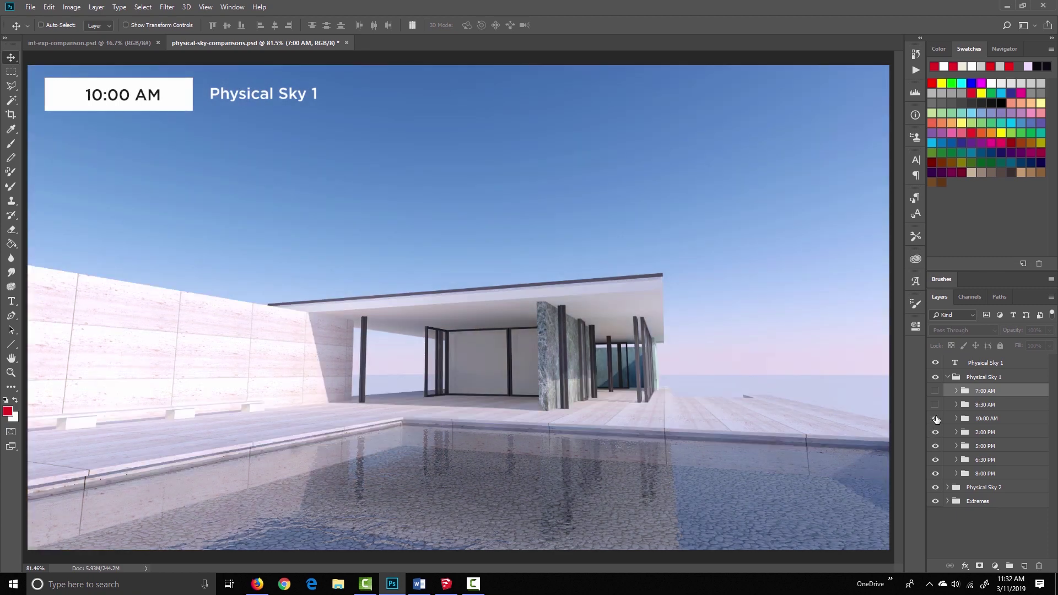
{"action": "left_click", "coordinate": [936, 405]}
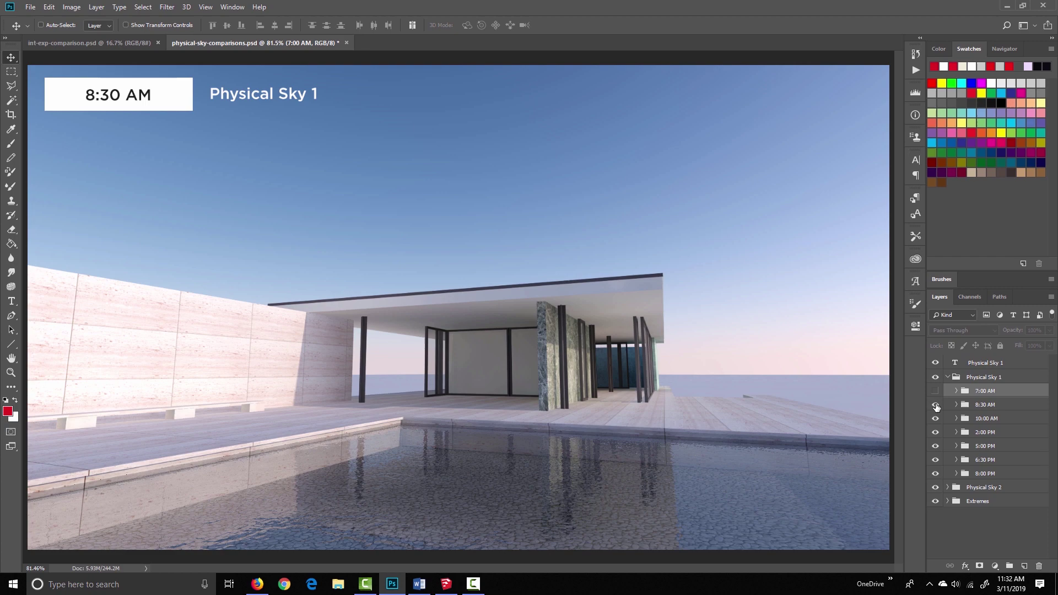
{"action": "left_click", "coordinate": [936, 392]}
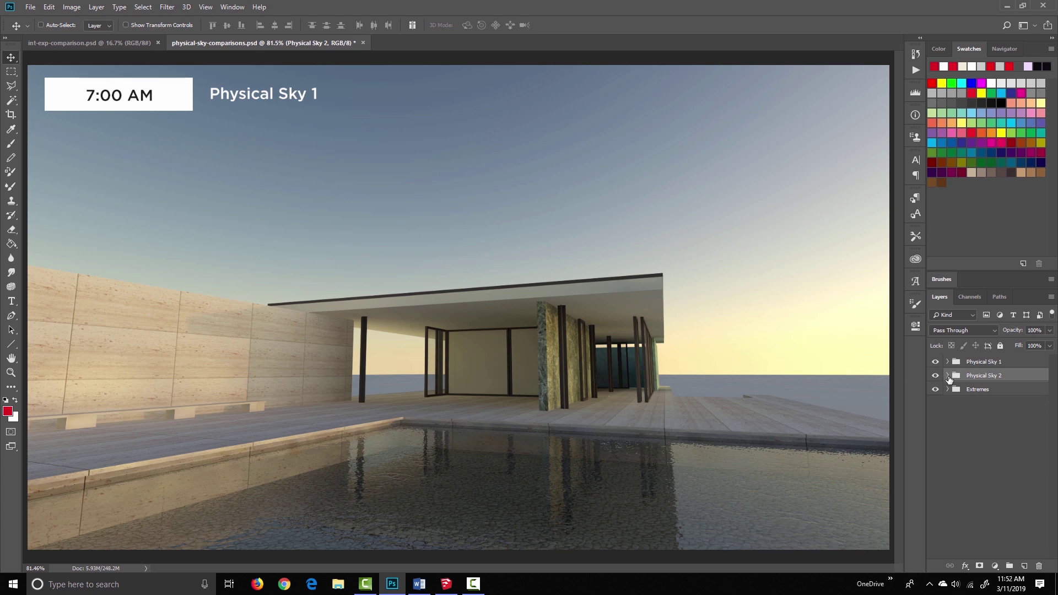
Step: Expand Physical Sky 2, hide Physical Sky 1, then hide the 7:00 AM and 8:30 AM groups
{"action": "left_click", "coordinate": [948, 375]}
{"action": "left_click", "coordinate": [935, 362]}
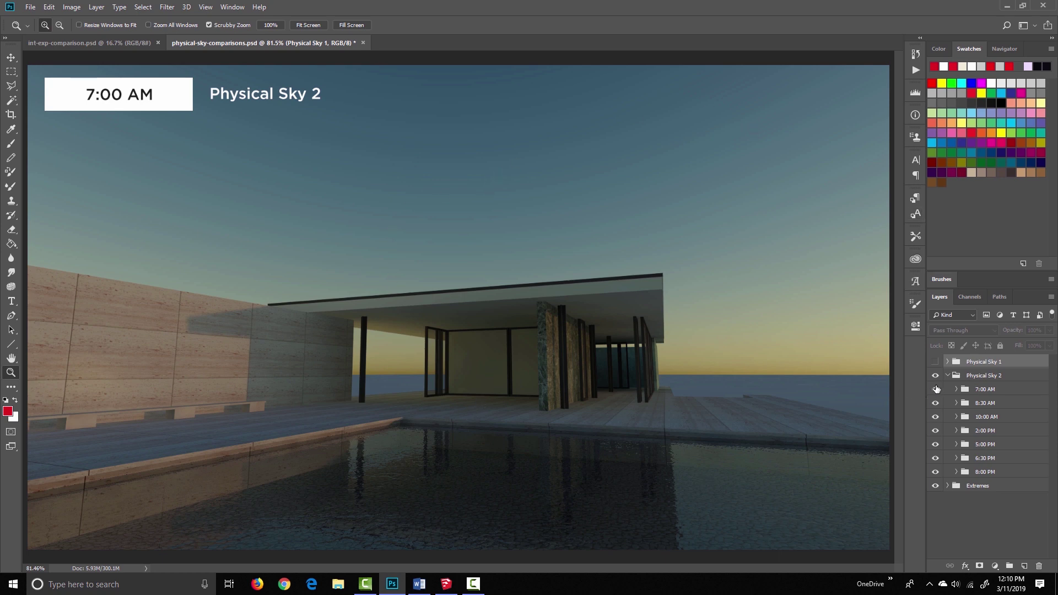
{"action": "left_click", "coordinate": [935, 389]}
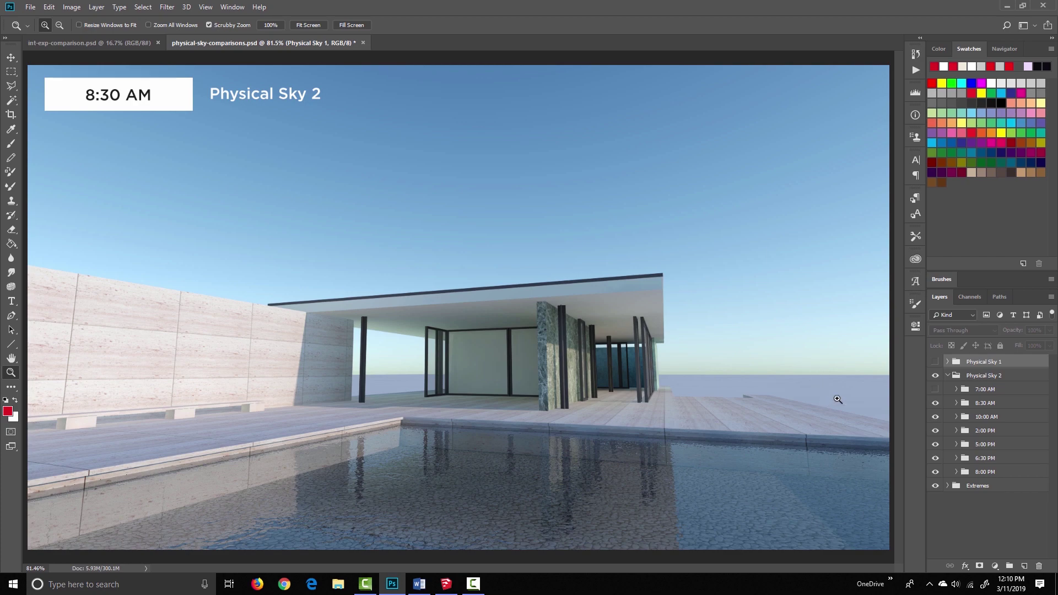
{"action": "left_click", "coordinate": [936, 404]}
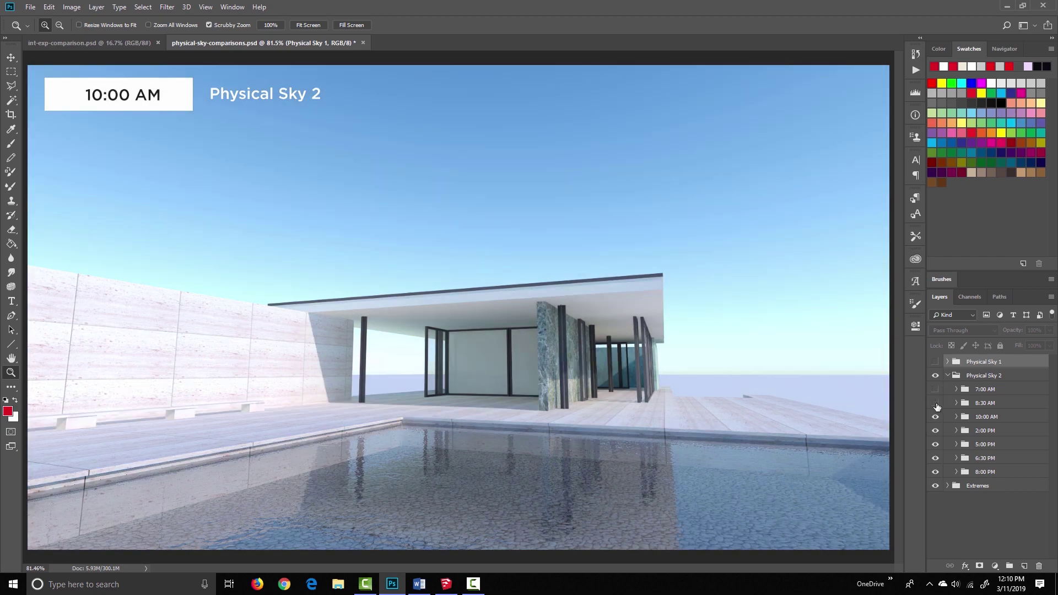
Step: Hide the 10:00 AM, 2:00 PM, 5:00 PM and 6:30 PM groups to reveal the 8:00 PM render
{"action": "left_click", "coordinate": [935, 417]}
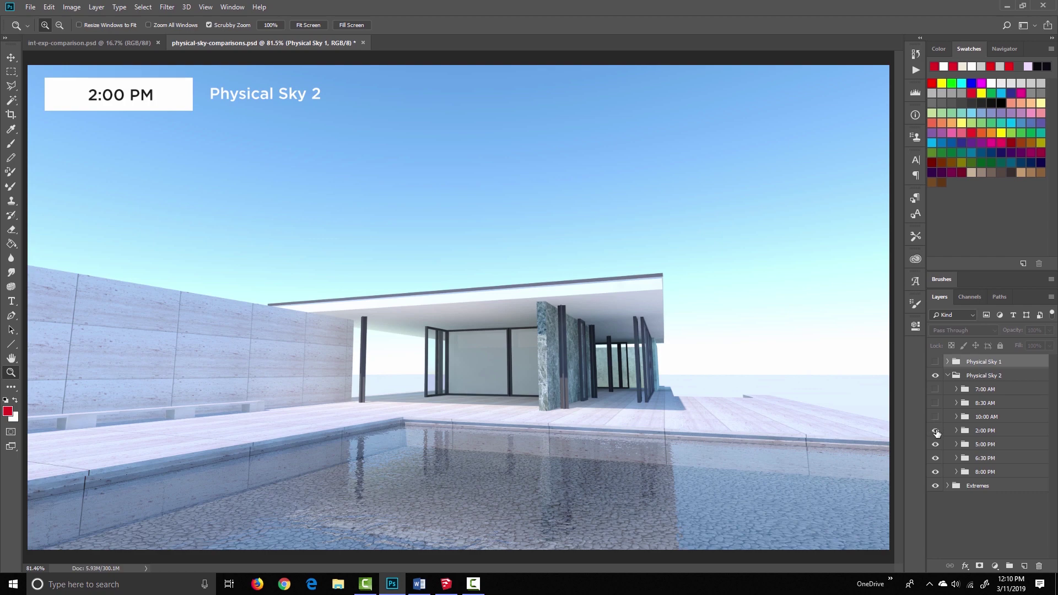
{"action": "left_click", "coordinate": [937, 431]}
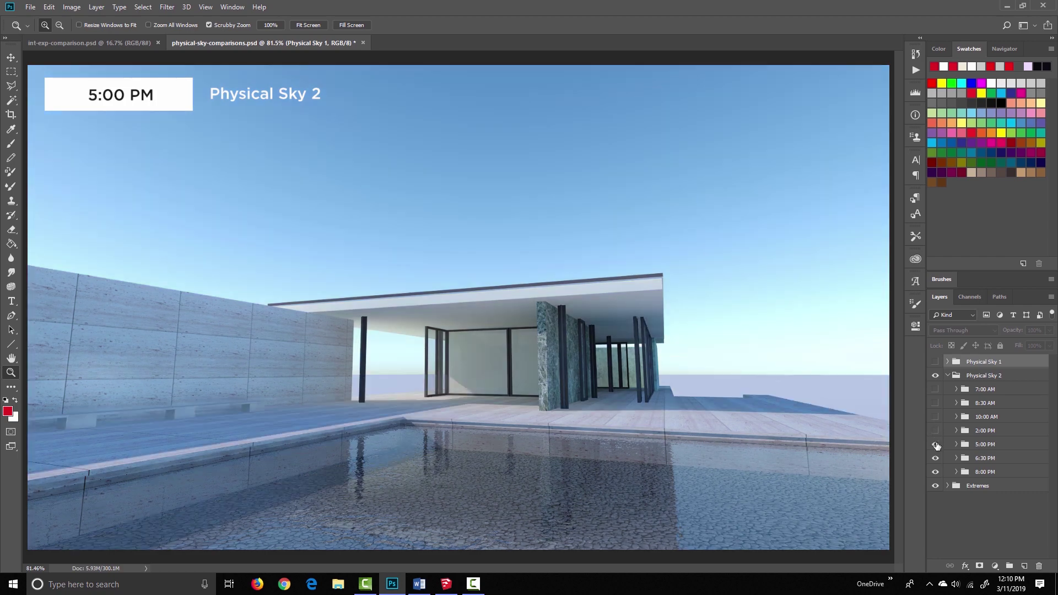
{"action": "left_click", "coordinate": [937, 445]}
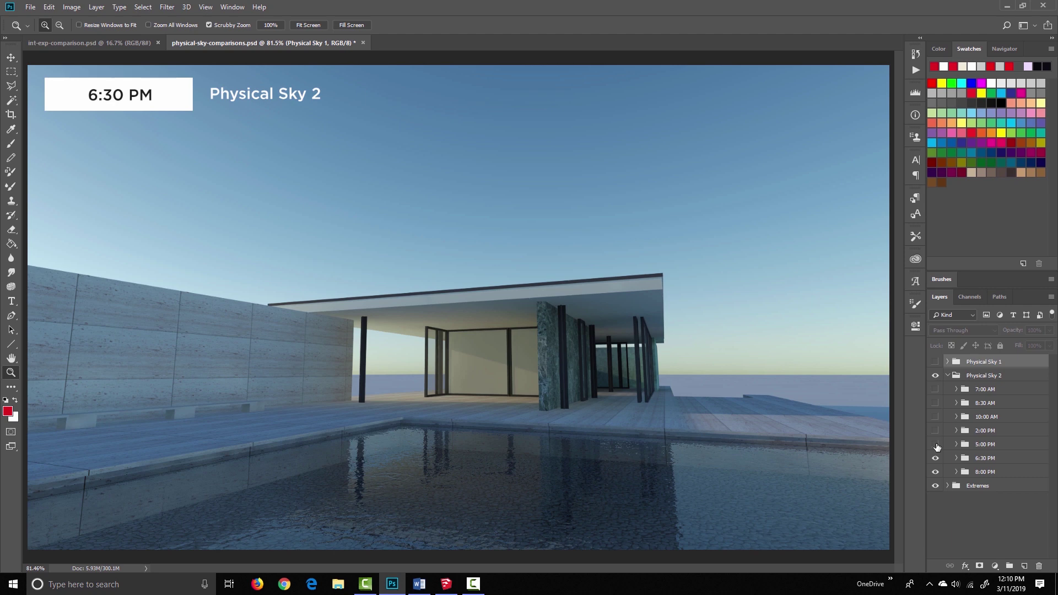
{"action": "left_click", "coordinate": [936, 459]}
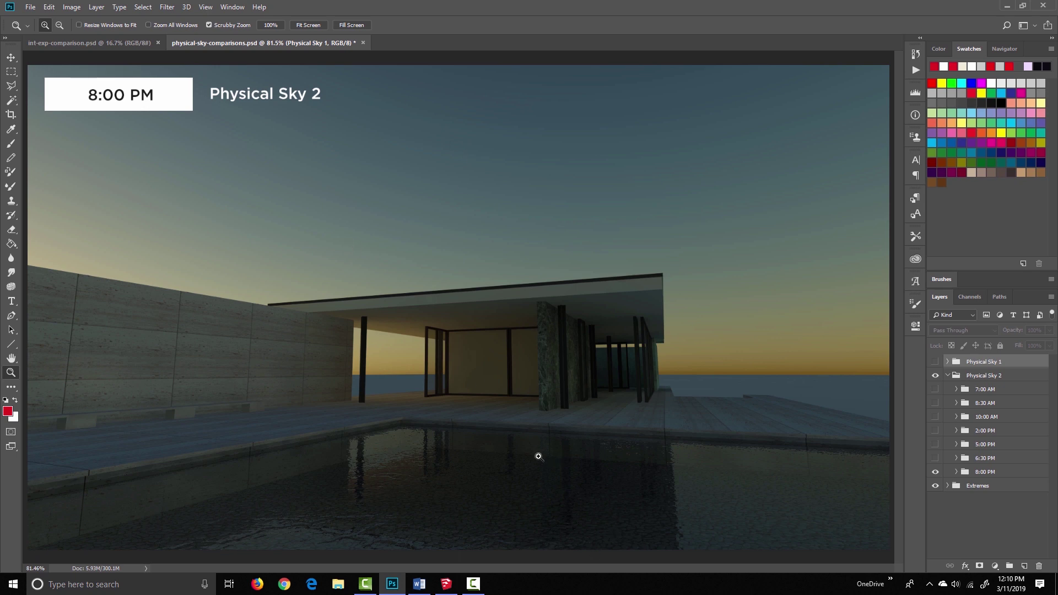
Step: Expand the 8:00 PM group and toggle its PS2 layer to compare both skies, ending on PS2
{"action": "left_click", "coordinate": [957, 472]}
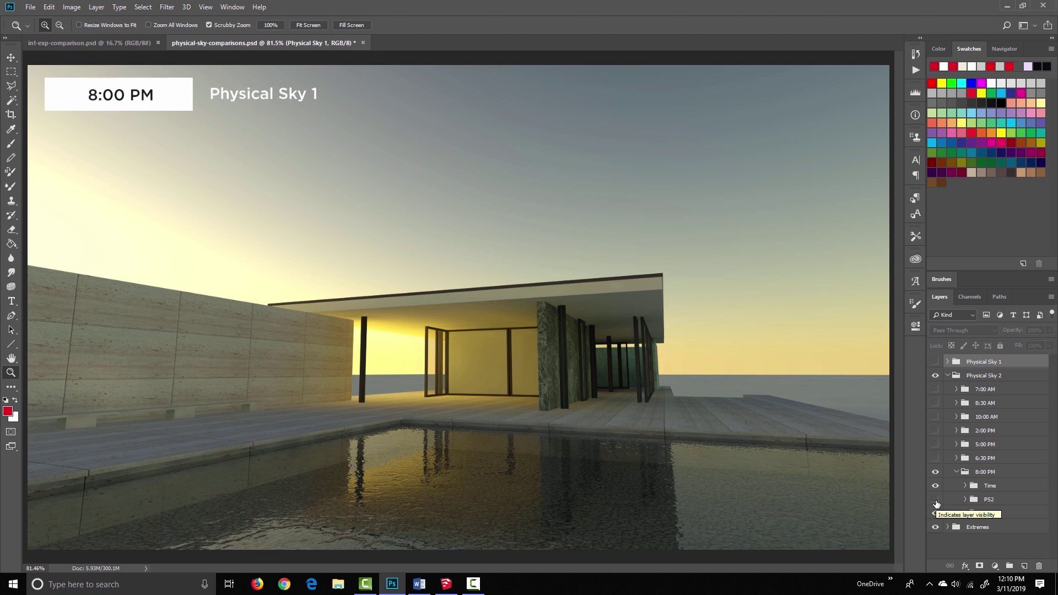
{"action": "left_click", "coordinate": [937, 502]}
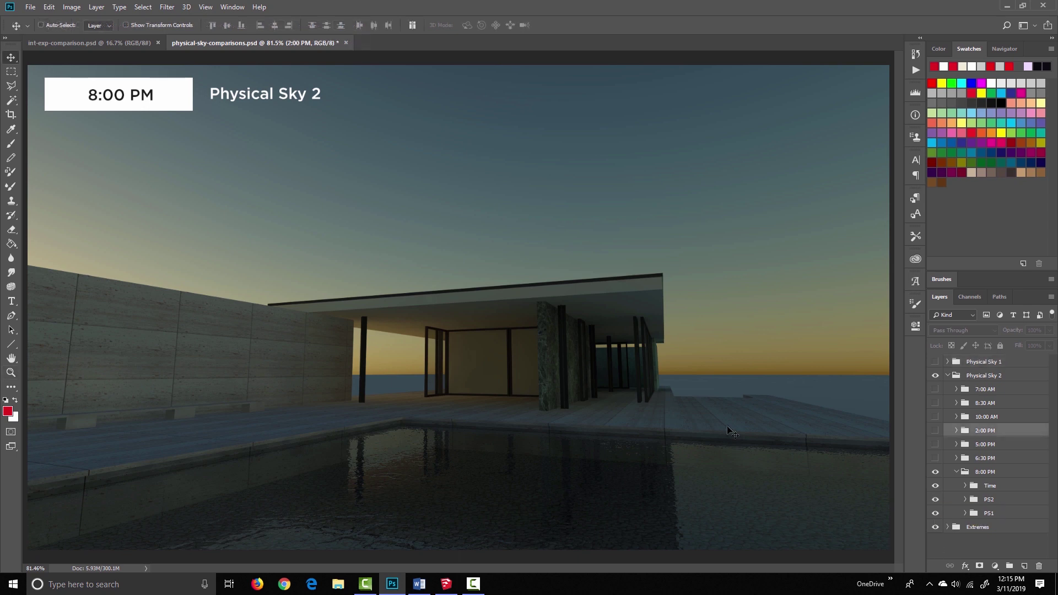
{"action": "left_click", "coordinate": [938, 499]}
{"action": "left_click", "coordinate": [937, 500]}
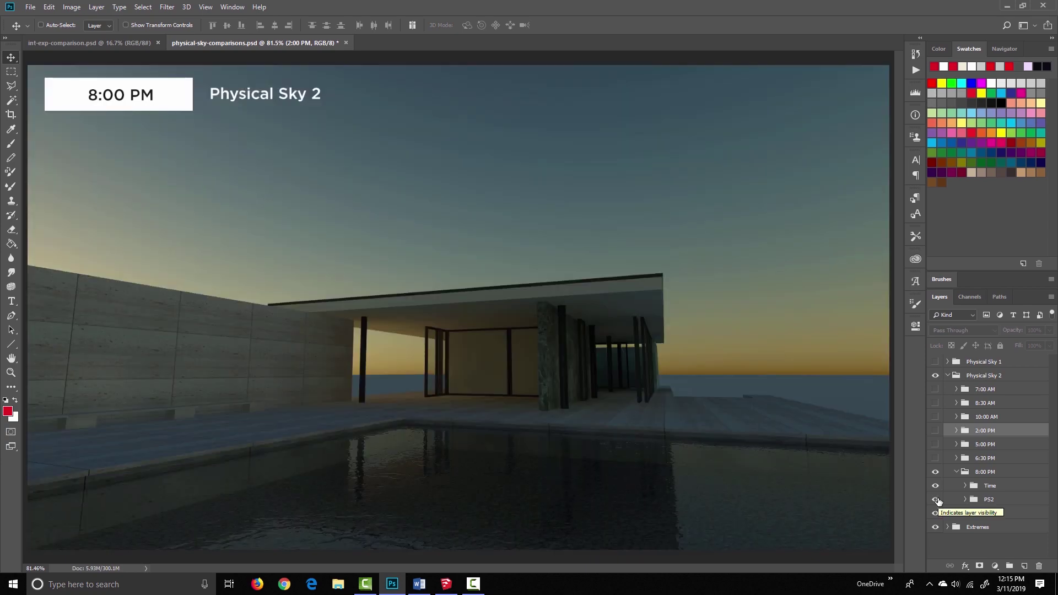
{"action": "left_click", "coordinate": [937, 500]}
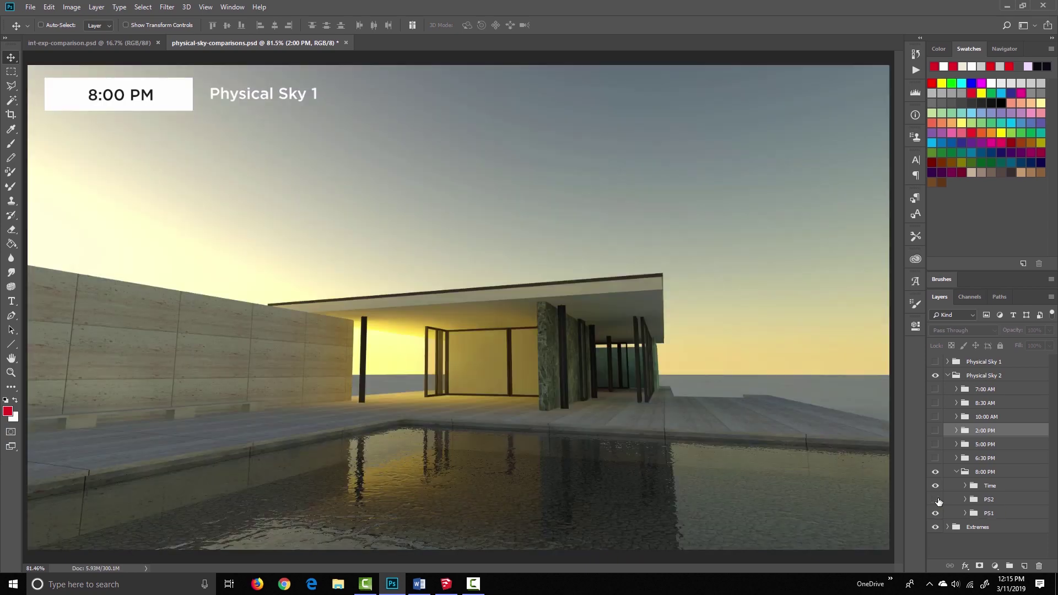
{"action": "left_click", "coordinate": [937, 499]}
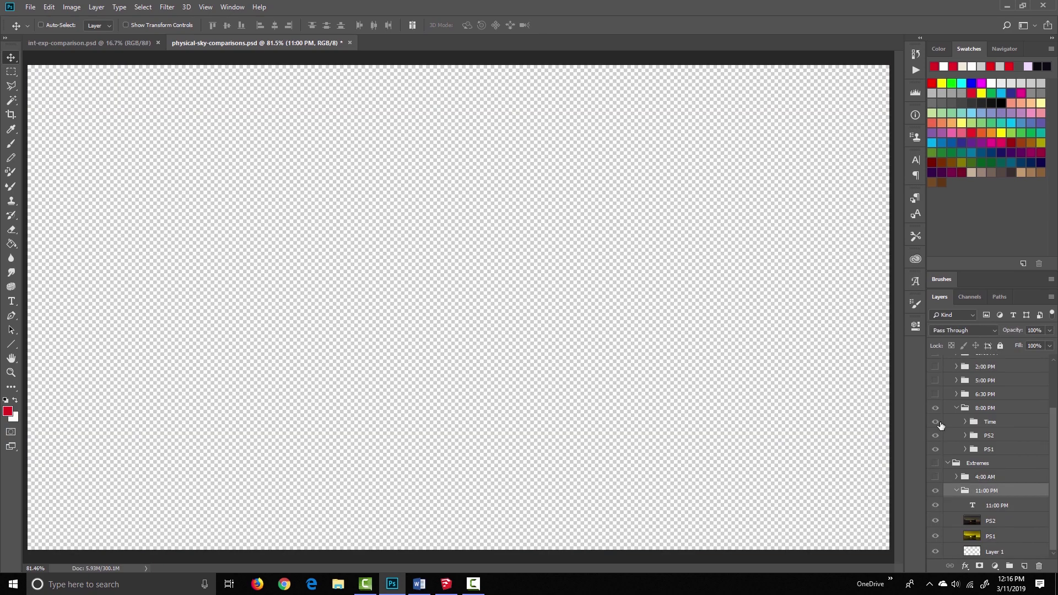
Step: Show and expand the 2:00 PM group, then toggle PS2 to compare skies, ending on Physical Sky 1
{"action": "left_click", "coordinate": [936, 366]}
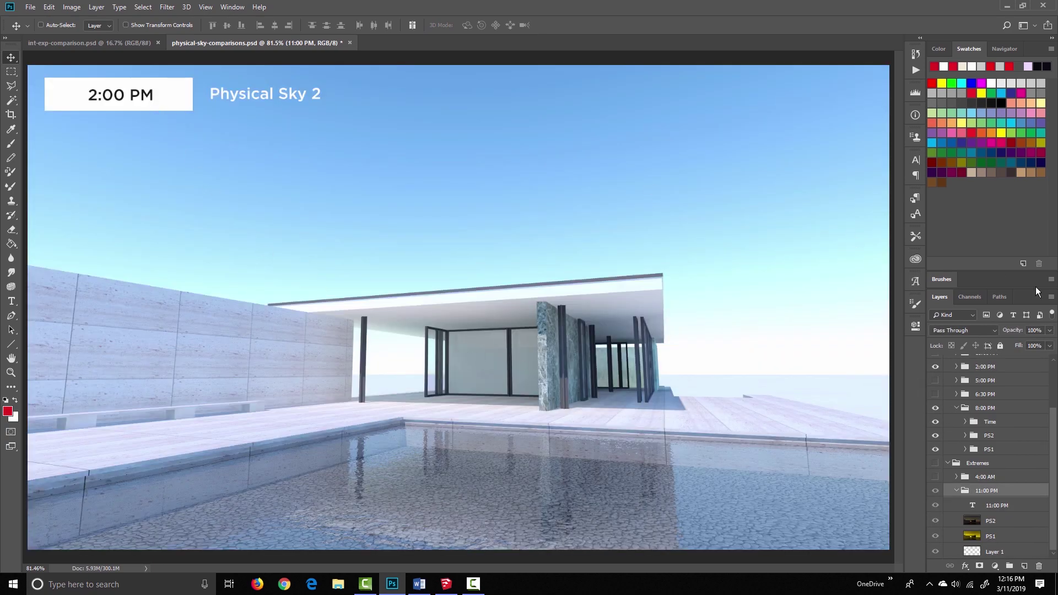
{"action": "scroll", "coordinate": [997, 402], "scroll_direction": "up", "scroll_amount": 1}
{"action": "left_click", "coordinate": [957, 380]}
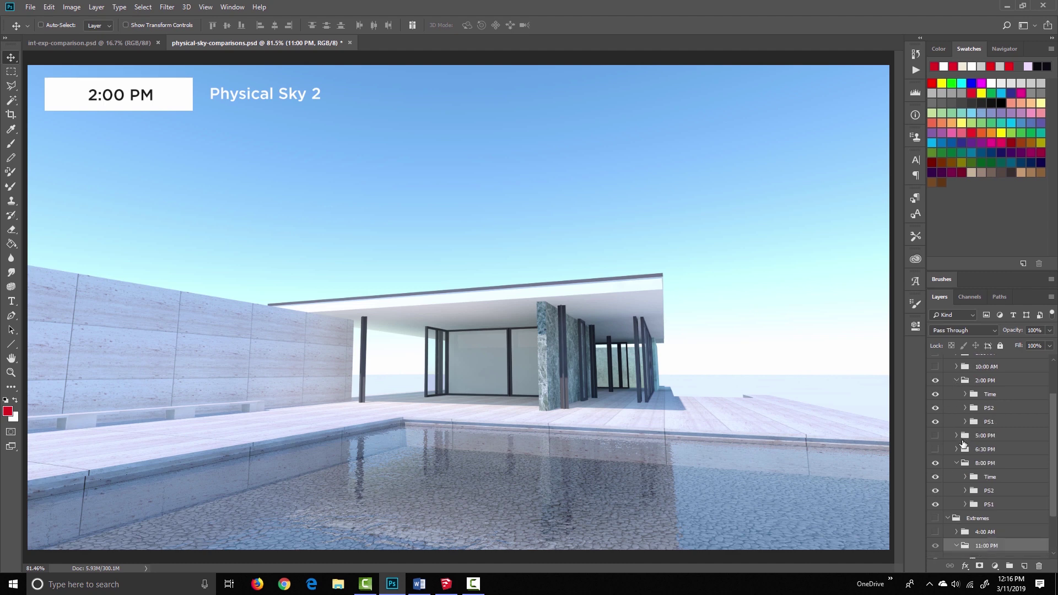
{"action": "scroll", "coordinate": [963, 445], "scroll_direction": "down", "scroll_amount": 1}
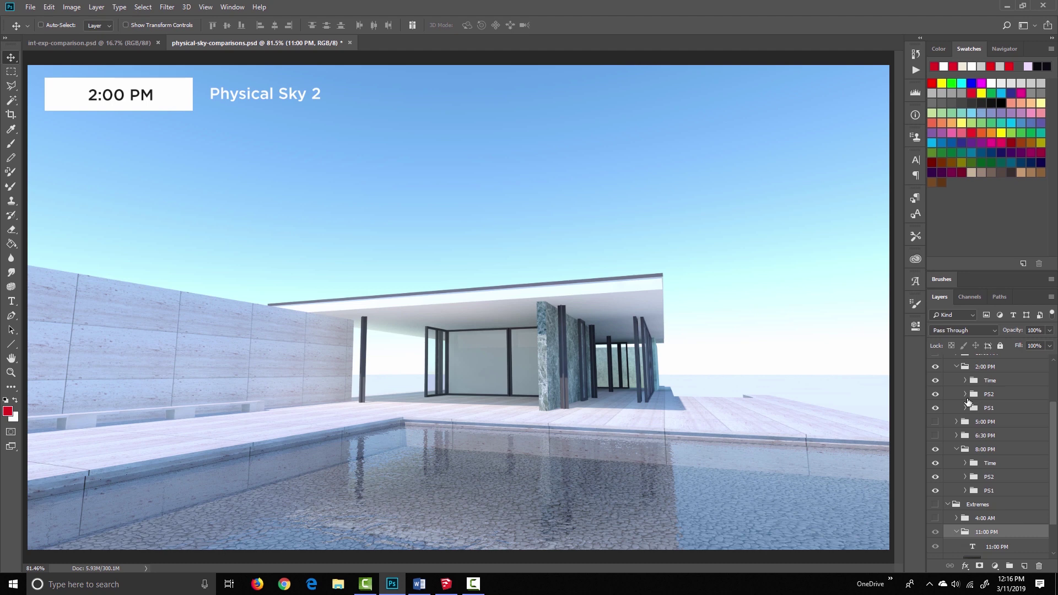
{"action": "left_click", "coordinate": [936, 395]}
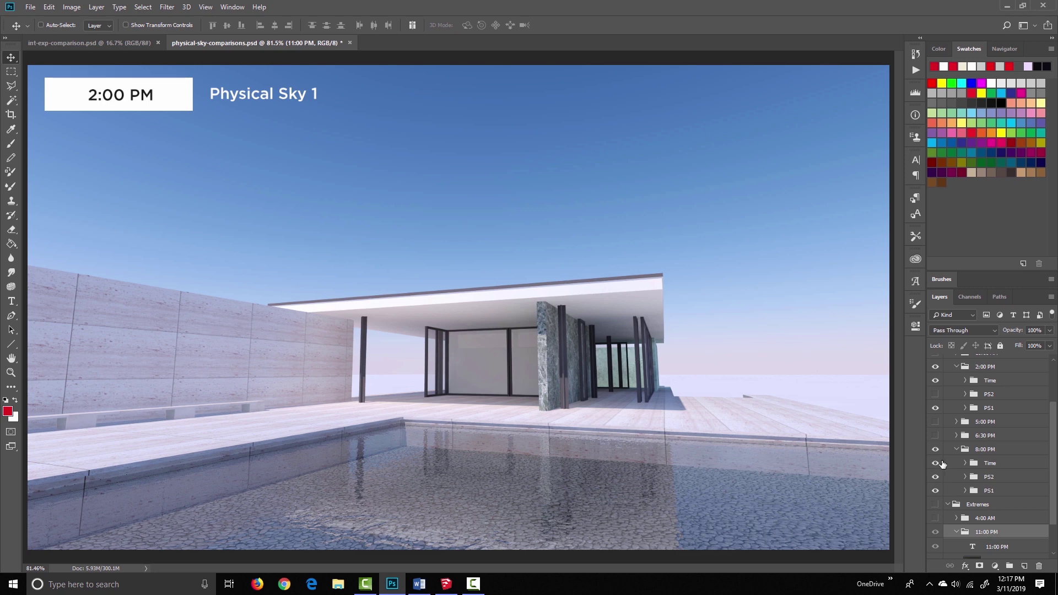
{"action": "left_click", "coordinate": [936, 394]}
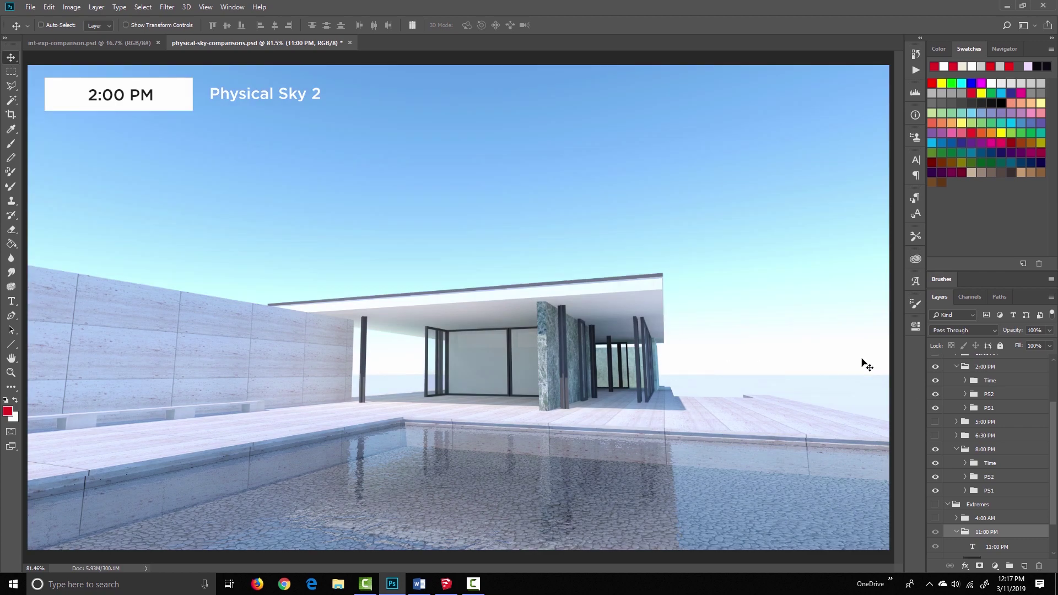
{"action": "left_click", "coordinate": [935, 394]}
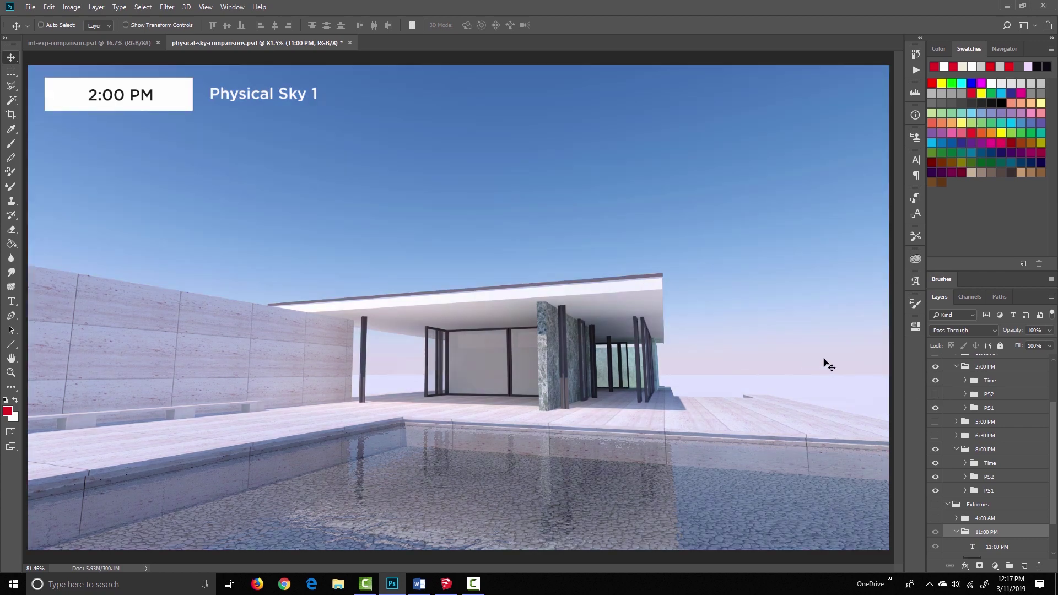